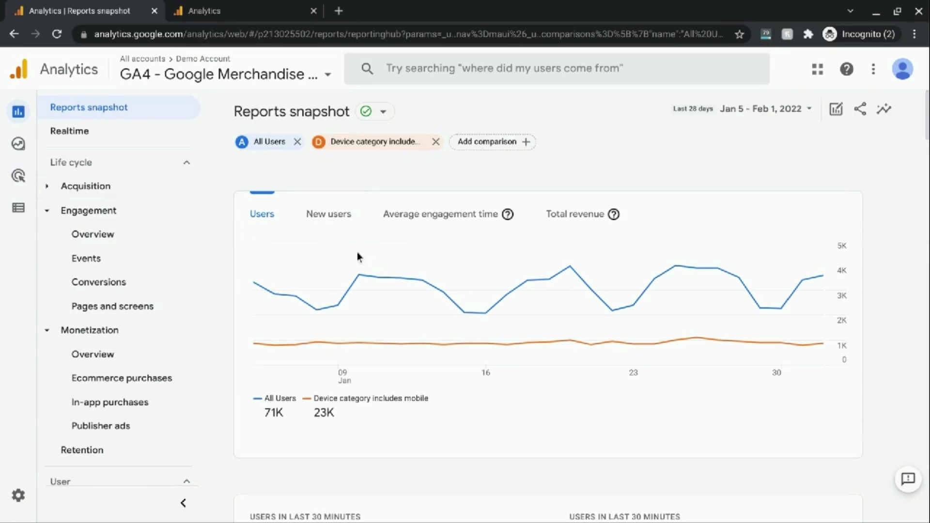
Step: Read the daily values on the Users line chart comparing All Users with mobile users
{"action": "mouse_move", "coordinate": [455, 292]}
{"action": "mouse_move", "coordinate": [411, 297]}
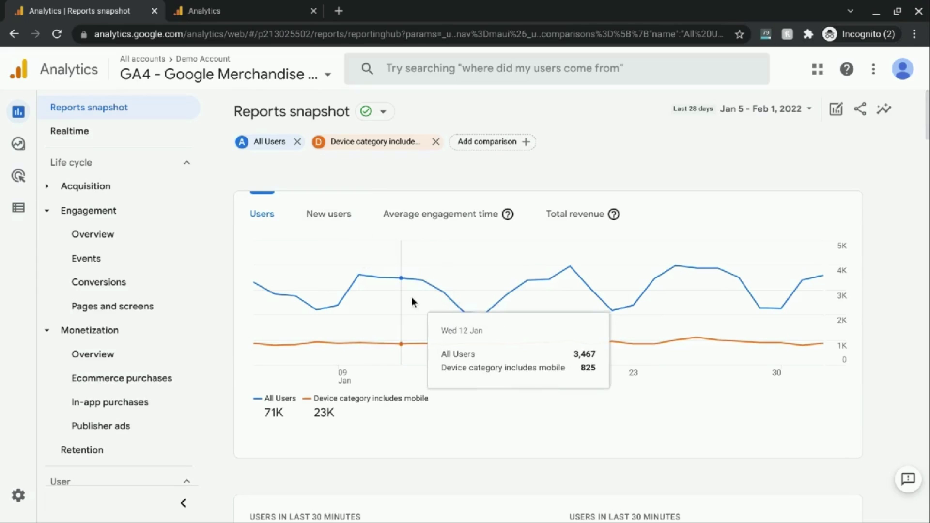
Step: Search the Reports snapshot for 'convers' and scroll down through the cards
{"action": "key", "text": "ctrl+f"}
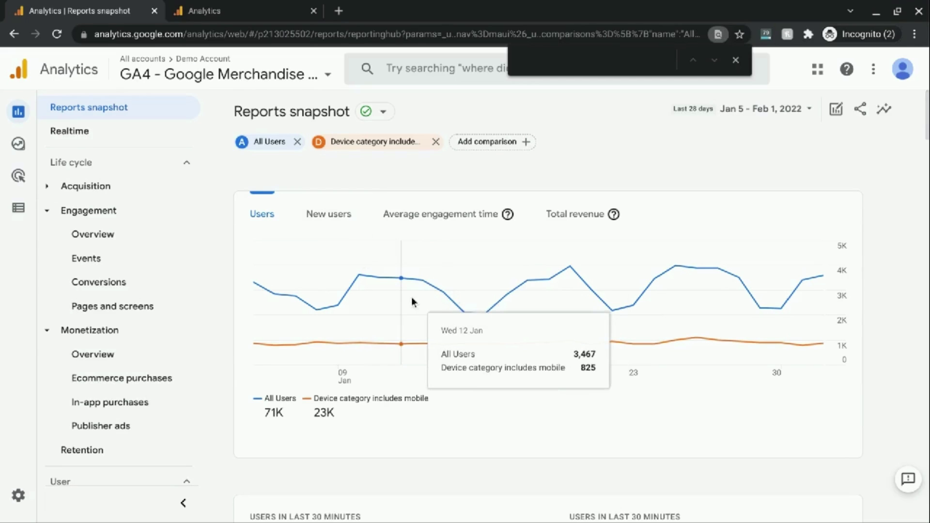
{"action": "type", "text": "convers"}
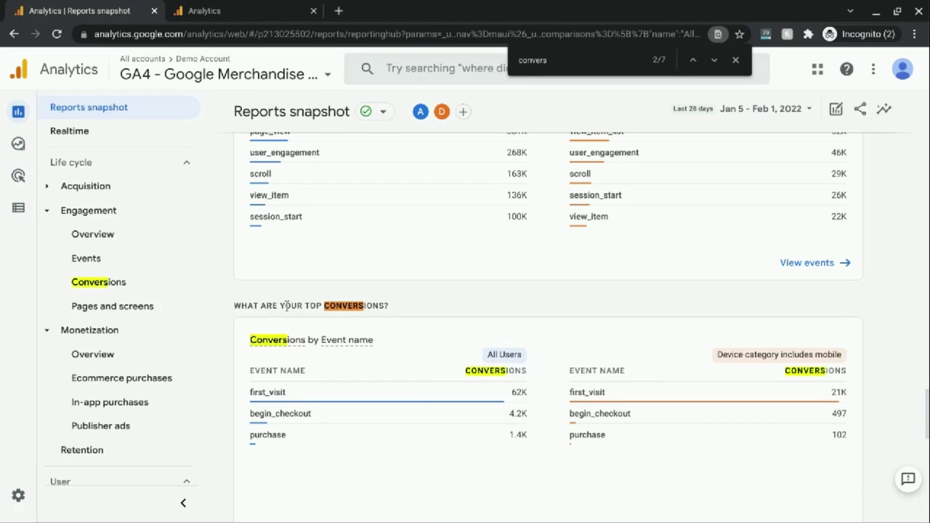
{"action": "scroll", "coordinate": [281, 308], "scroll_direction": "down", "scroll_amount": 1}
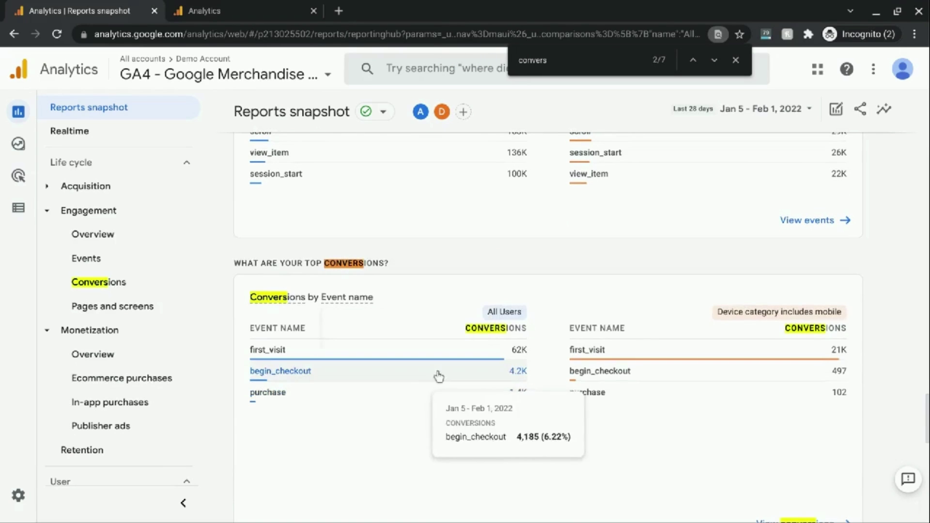
{"action": "scroll", "coordinate": [441, 402], "scroll_direction": "down", "scroll_amount": 1}
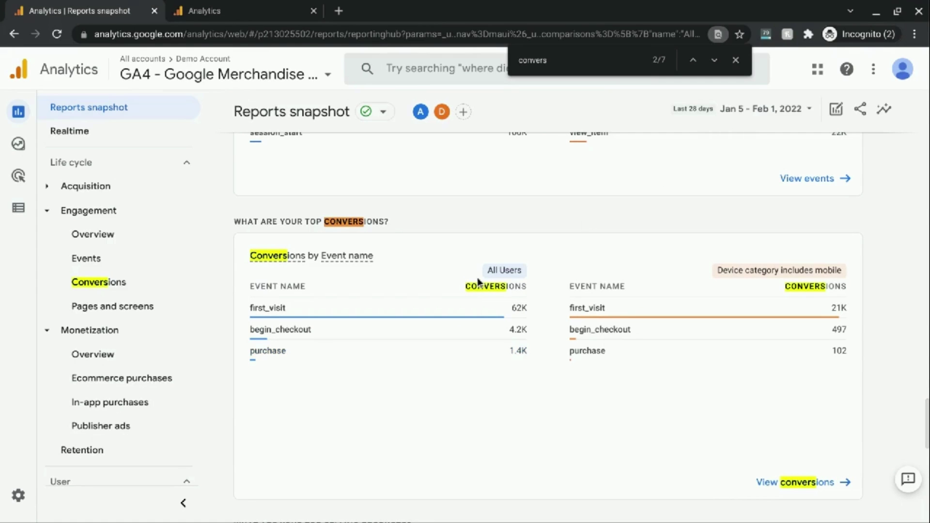
{"action": "scroll", "coordinate": [440, 361], "scroll_direction": "down", "scroll_amount": 1}
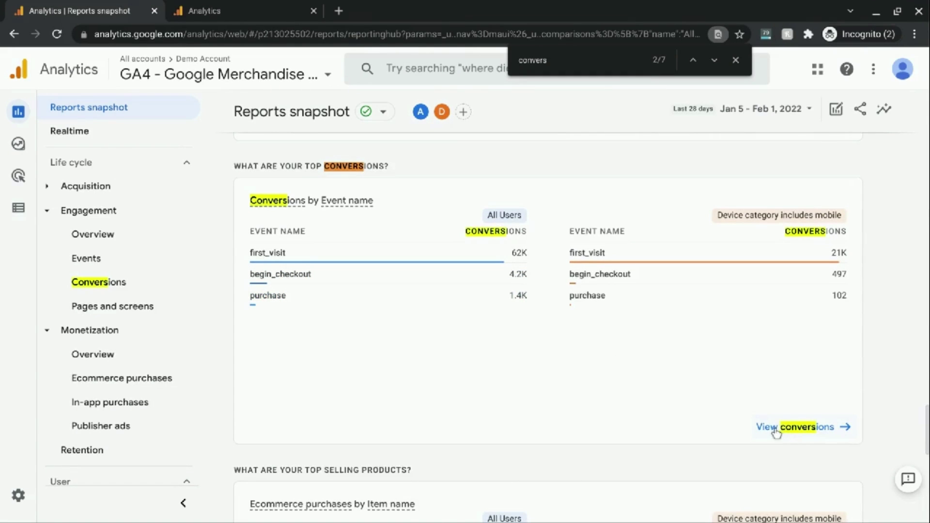
{"action": "scroll", "coordinate": [775, 434], "scroll_direction": "down", "scroll_amount": 1}
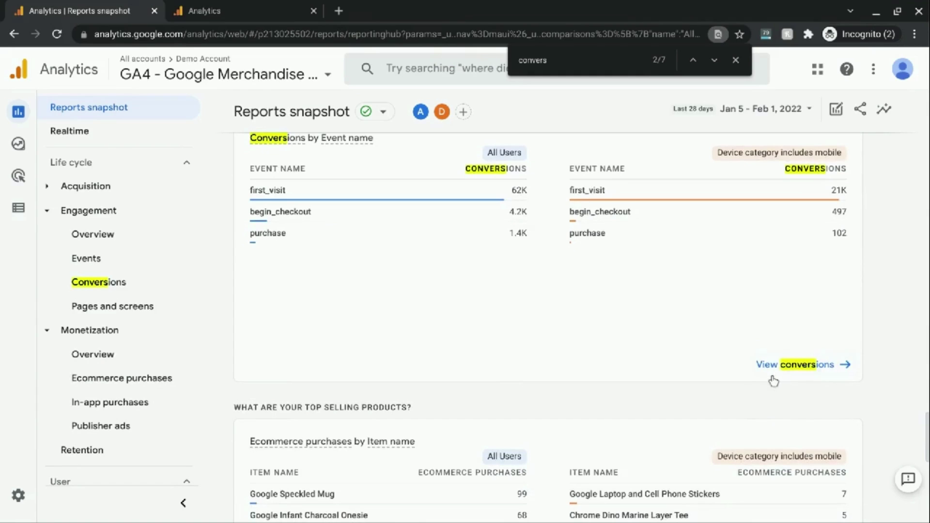
Step: Step through the 'convers' matches to reach the Conversions by Event name card
{"action": "left_click", "coordinate": [715, 61]}
{"action": "left_click", "coordinate": [714, 61]}
{"action": "left_click", "coordinate": [715, 61]}
{"action": "left_click", "coordinate": [714, 61]}
{"action": "left_click", "coordinate": [714, 61]}
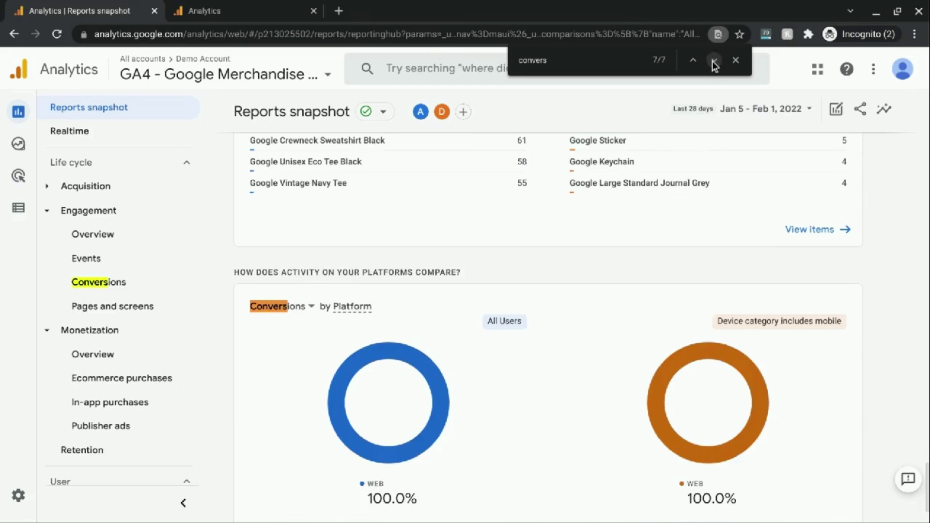
{"action": "scroll", "coordinate": [435, 325], "scroll_direction": "down", "scroll_amount": 2}
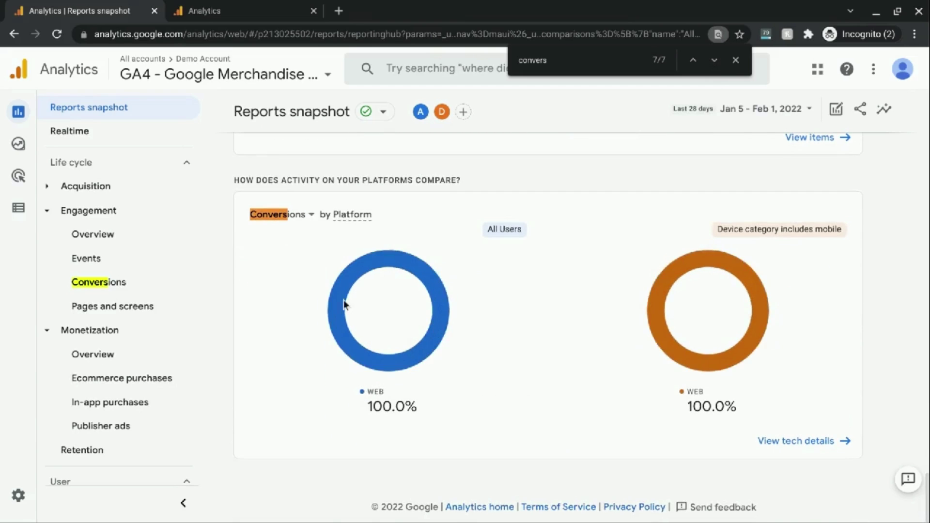
{"action": "scroll", "coordinate": [647, 333], "scroll_direction": "up", "scroll_amount": 10}
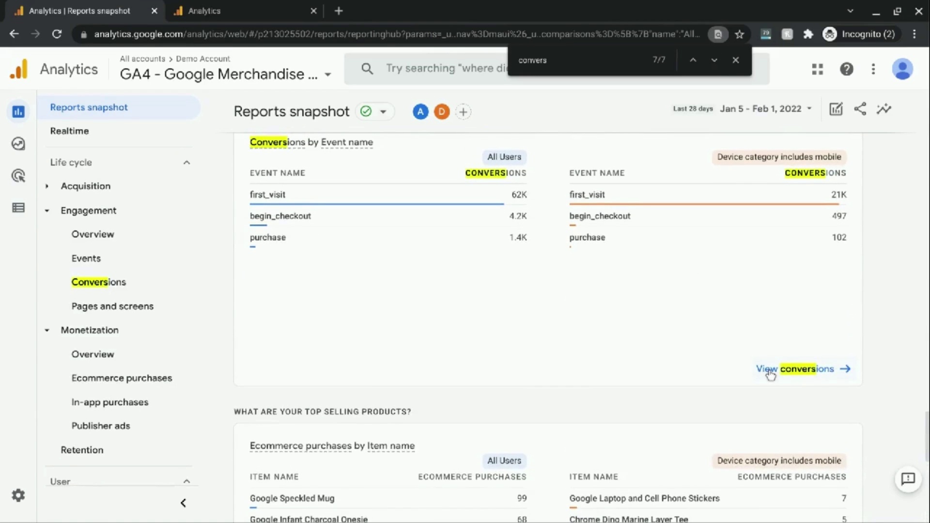
Step: Open the full Conversions: Event name report and close the find bar
{"action": "left_click", "coordinate": [771, 373]}
{"action": "left_click", "coordinate": [736, 60]}
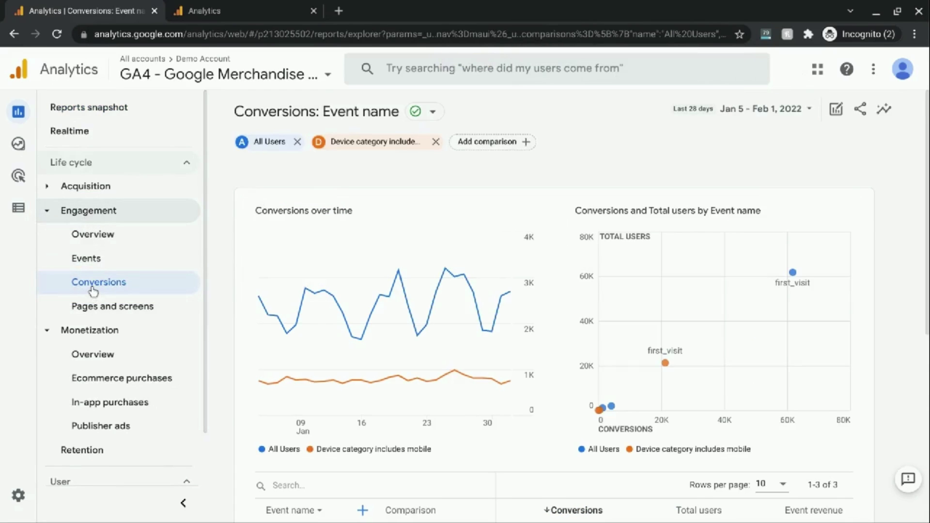
{"action": "mouse_move", "coordinate": [382, 254]}
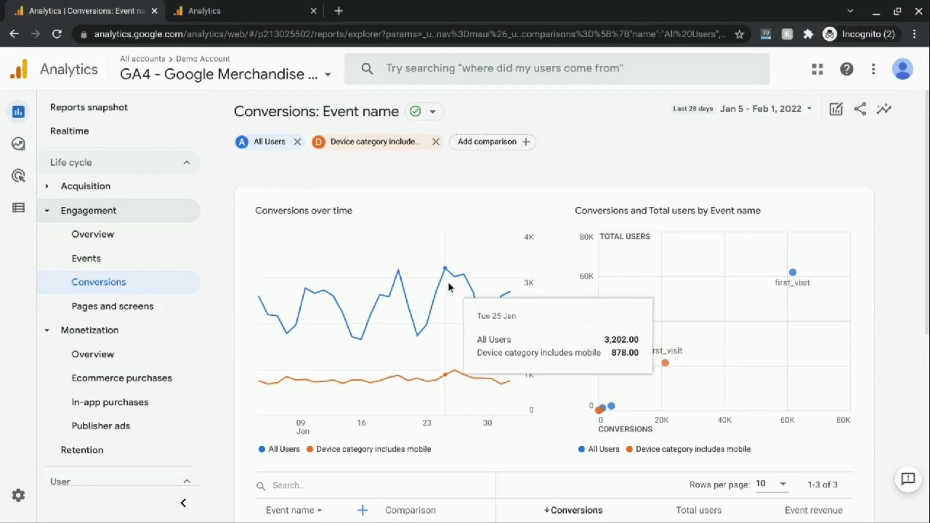
Step: Review the report's charts and the first_visit, begin_checkout and purchase event table
{"action": "scroll", "coordinate": [557, 347], "scroll_direction": "down", "scroll_amount": 3}
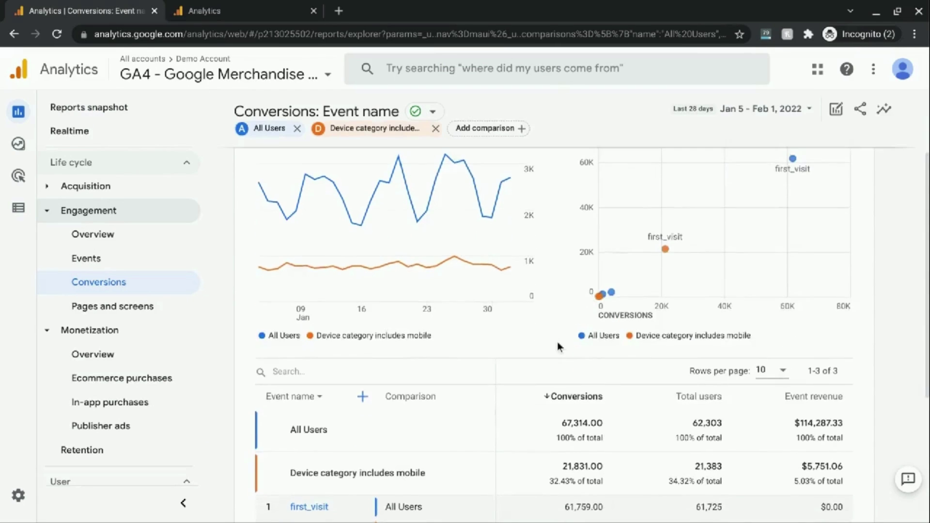
{"action": "scroll", "coordinate": [427, 358], "scroll_direction": "down", "scroll_amount": 4}
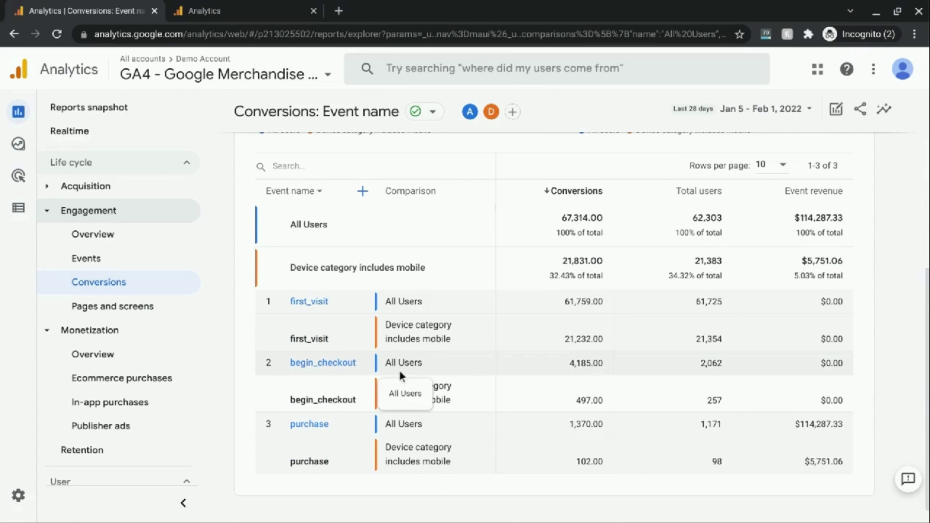
{"action": "scroll", "coordinate": [399, 370], "scroll_direction": "up", "scroll_amount": 5}
{"action": "scroll", "coordinate": [671, 231], "scroll_direction": "down", "scroll_amount": 1}
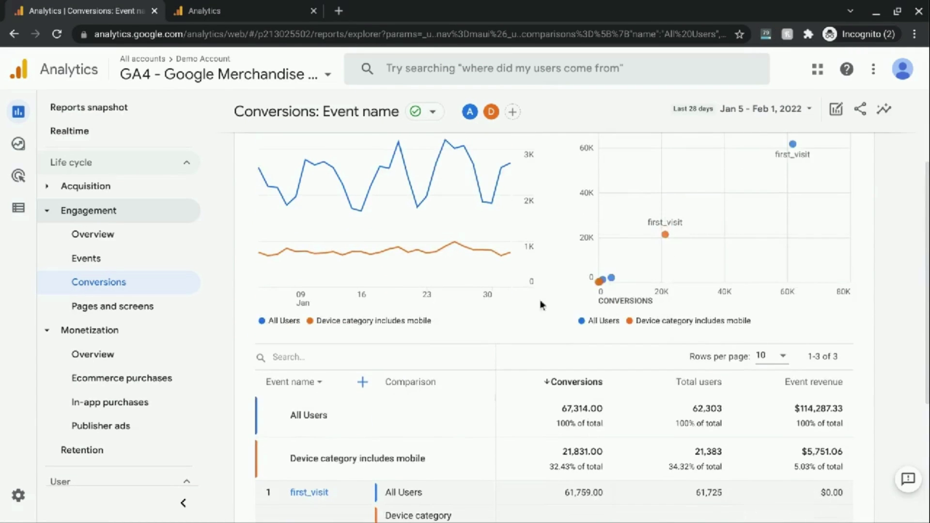
{"action": "scroll", "coordinate": [383, 405], "scroll_direction": "down", "scroll_amount": 1}
{"action": "scroll", "coordinate": [383, 405], "scroll_direction": "up", "scroll_amount": 4}
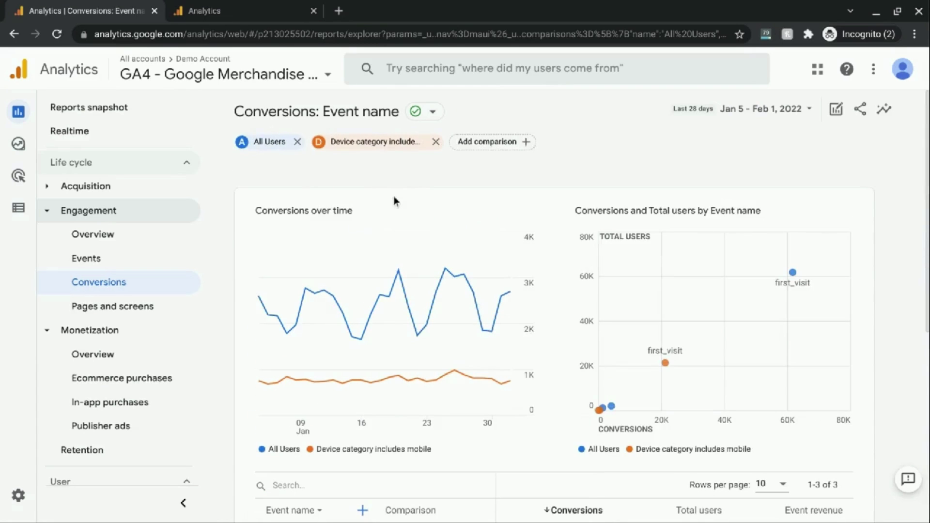
{"action": "scroll", "coordinate": [406, 365], "scroll_direction": "down", "scroll_amount": 6}
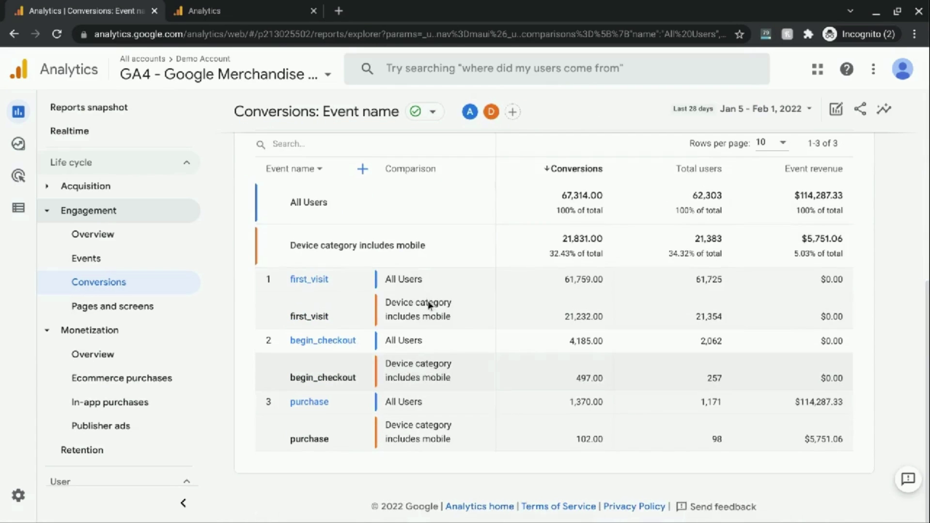
{"action": "mouse_move", "coordinate": [490, 112]}
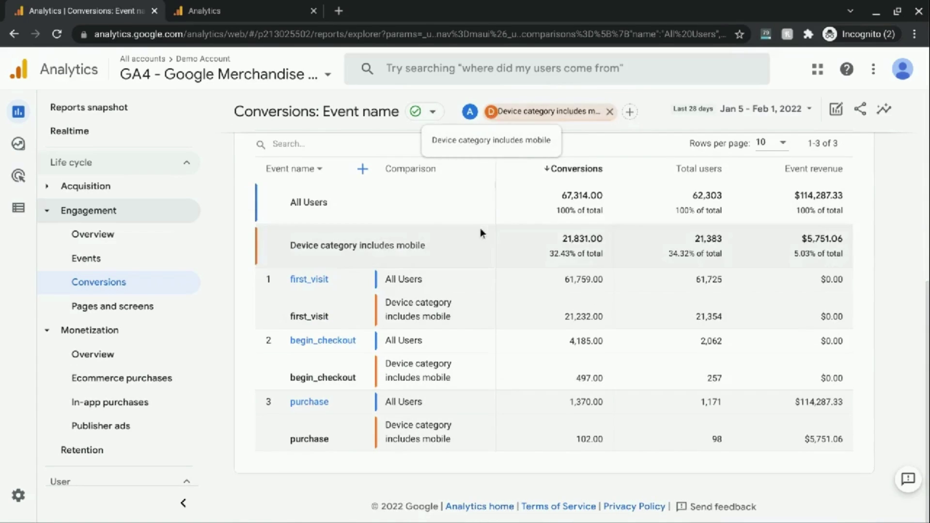
{"action": "scroll", "coordinate": [481, 228], "scroll_direction": "up", "scroll_amount": 6}
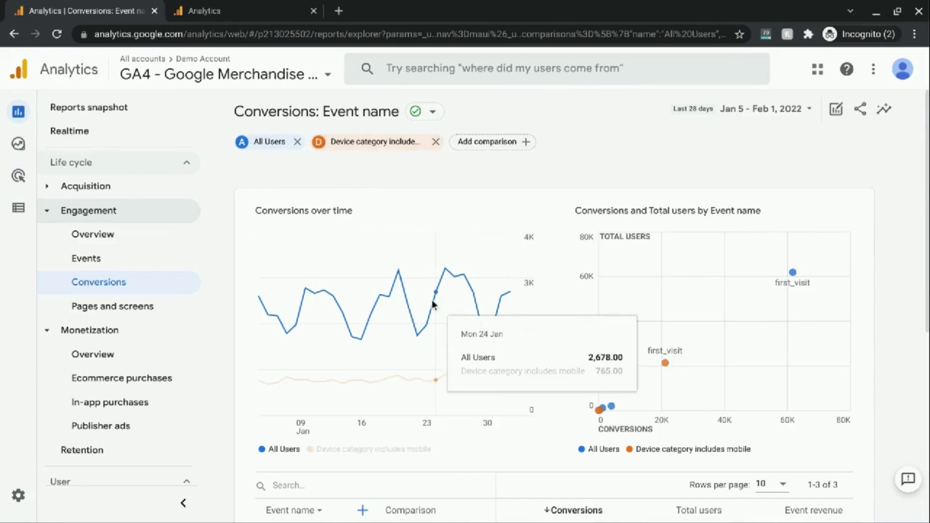
{"action": "scroll", "coordinate": [432, 301], "scroll_direction": "down", "scroll_amount": 5}
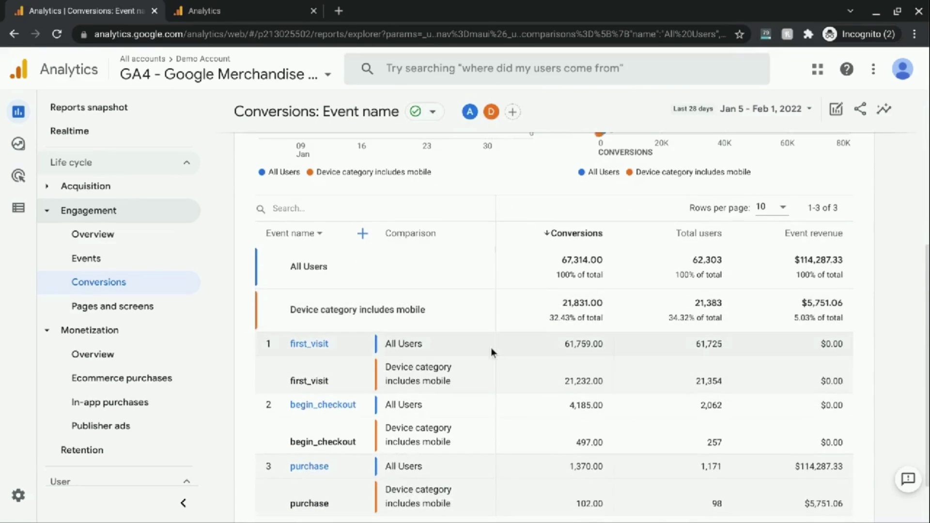
{"action": "scroll", "coordinate": [491, 350], "scroll_direction": "down", "scroll_amount": 1}
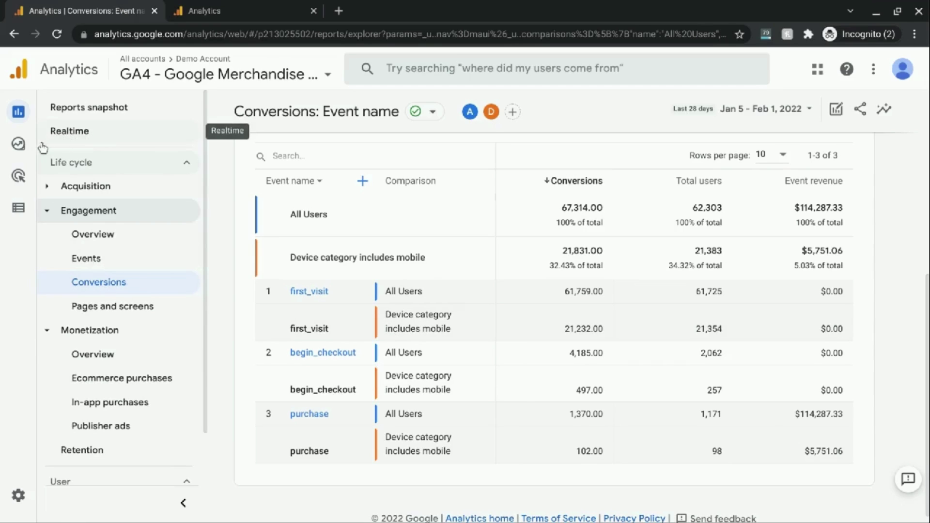
Step: Go to the Explore section from the left navigation rail
{"action": "mouse_move", "coordinate": [17, 144]}
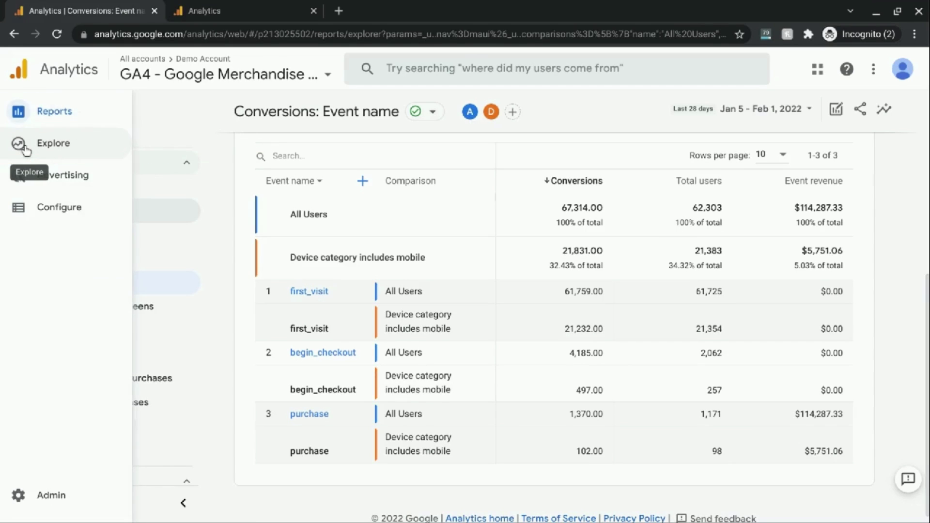
{"action": "left_click", "coordinate": [25, 149]}
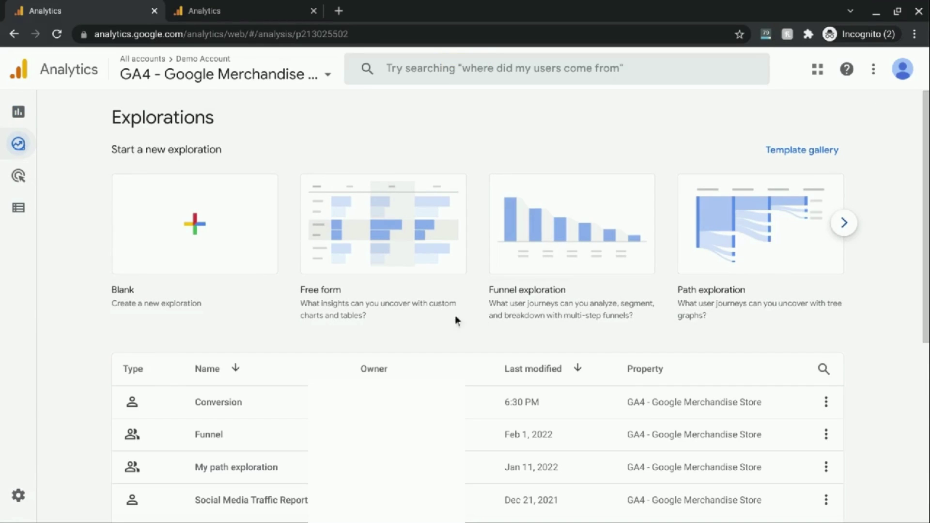
Step: Open the Funnel exploration template and delete its Device category breakdown in Tab Settings
{"action": "left_click", "coordinate": [526, 255]}
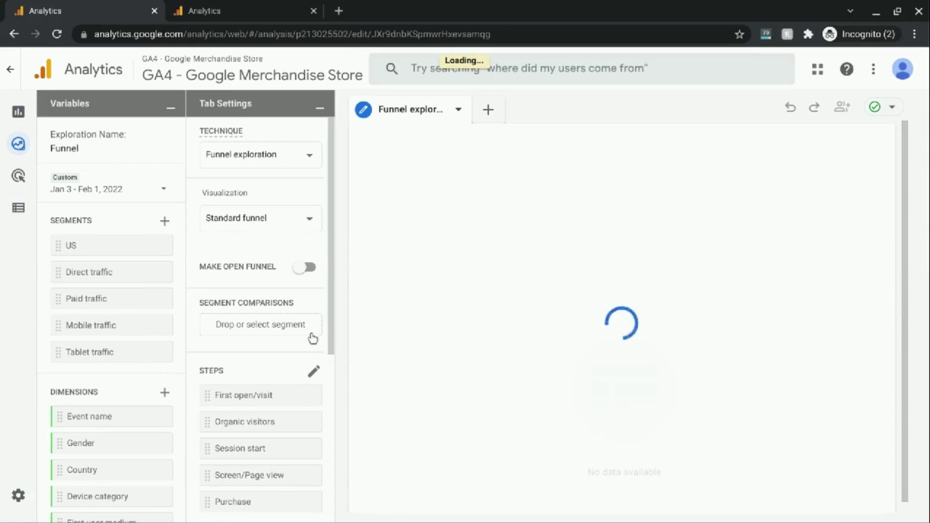
{"action": "scroll", "coordinate": [279, 327], "scroll_direction": "down", "scroll_amount": 1}
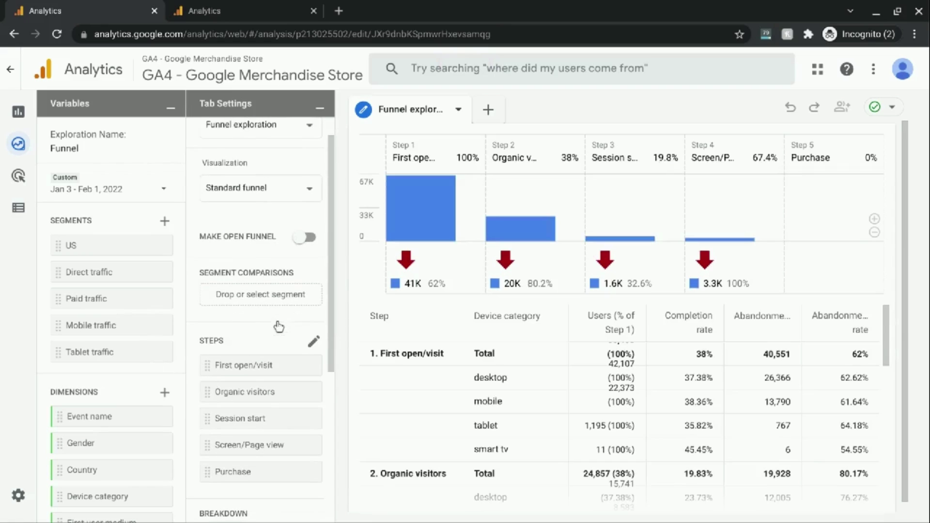
{"action": "scroll", "coordinate": [420, 330], "scroll_direction": "down", "scroll_amount": 1}
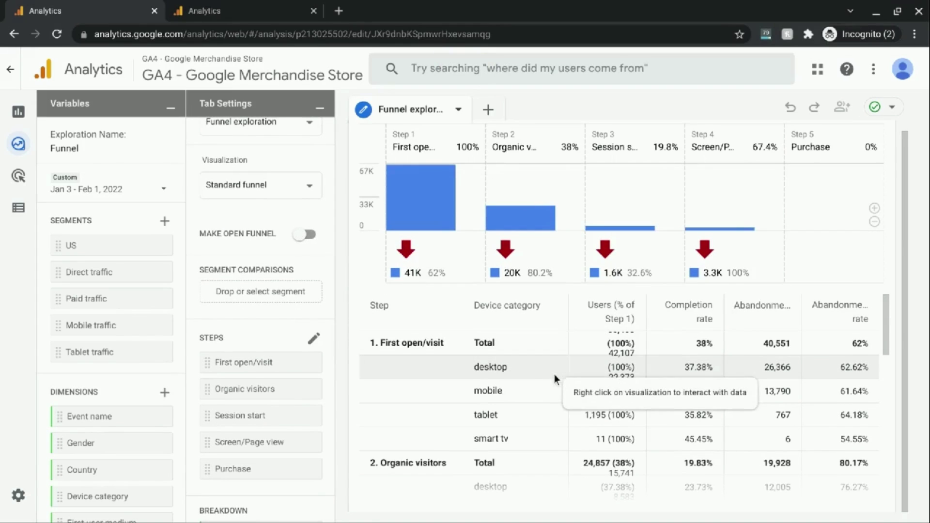
{"action": "scroll", "coordinate": [588, 392], "scroll_direction": "up", "scroll_amount": 1}
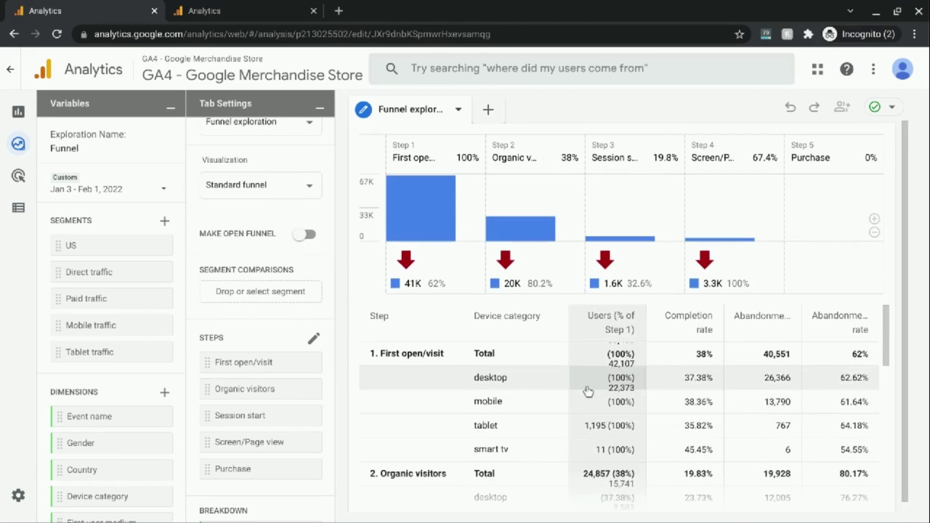
{"action": "scroll", "coordinate": [251, 376], "scroll_direction": "down", "scroll_amount": 2}
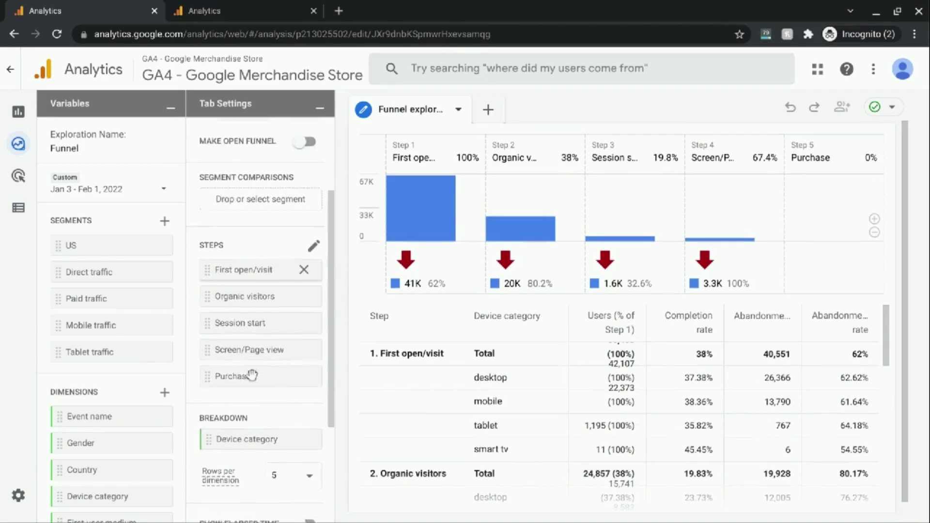
{"action": "scroll", "coordinate": [252, 376], "scroll_direction": "down", "scroll_amount": 1}
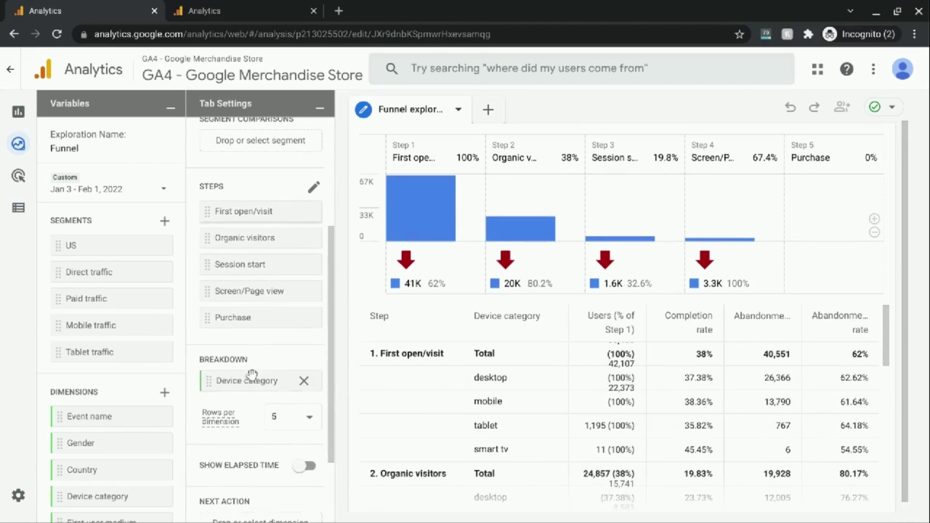
{"action": "left_click", "coordinate": [304, 380]}
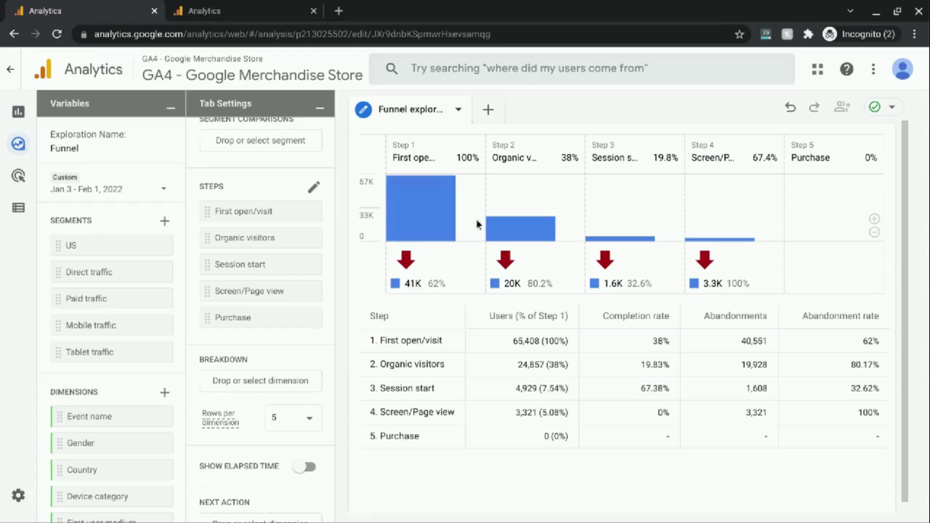
{"action": "mouse_move", "coordinate": [449, 193]}
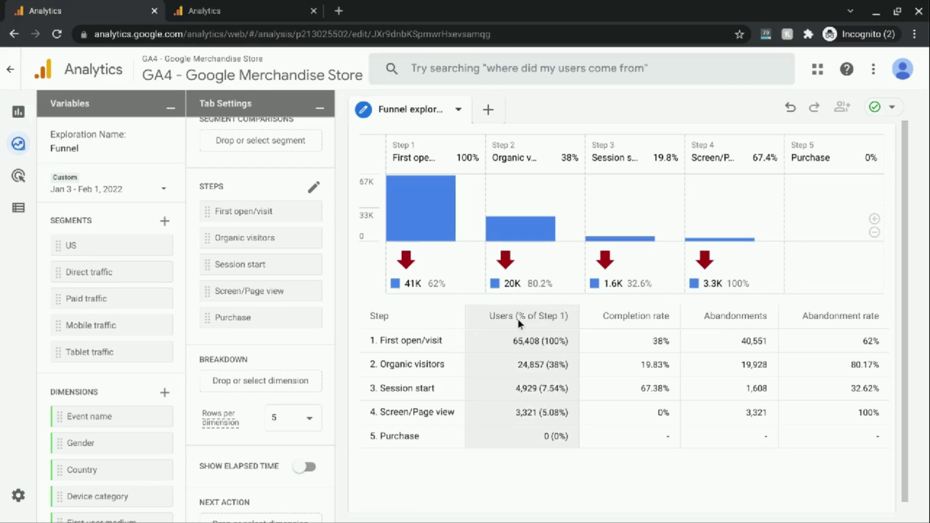
{"action": "mouse_move", "coordinate": [518, 319]}
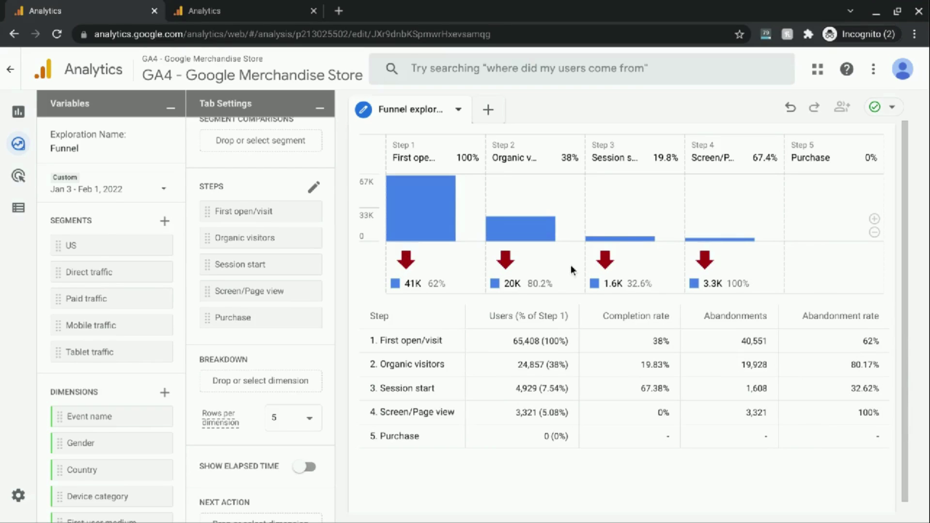
Step: Add a new blank Funnel exploration tab and open its funnel step editor
{"action": "left_click", "coordinate": [491, 111]}
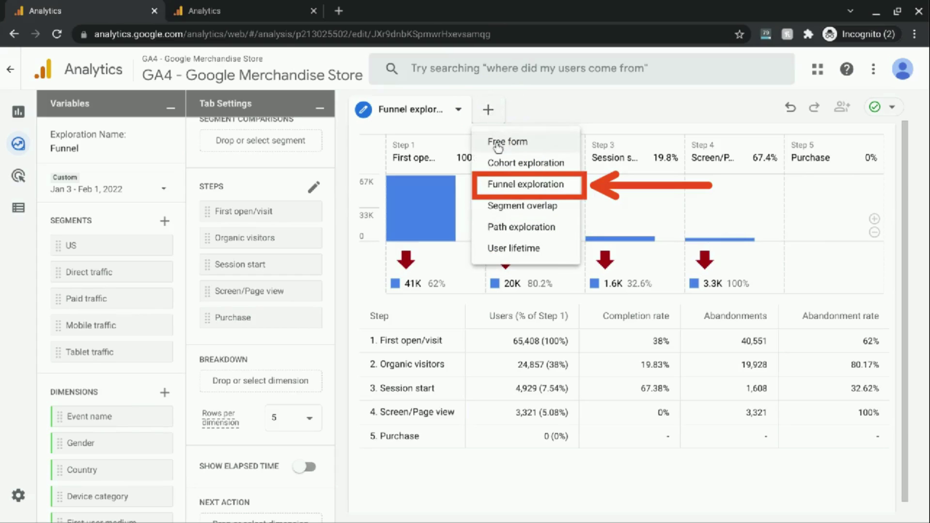
{"action": "left_click", "coordinate": [497, 187]}
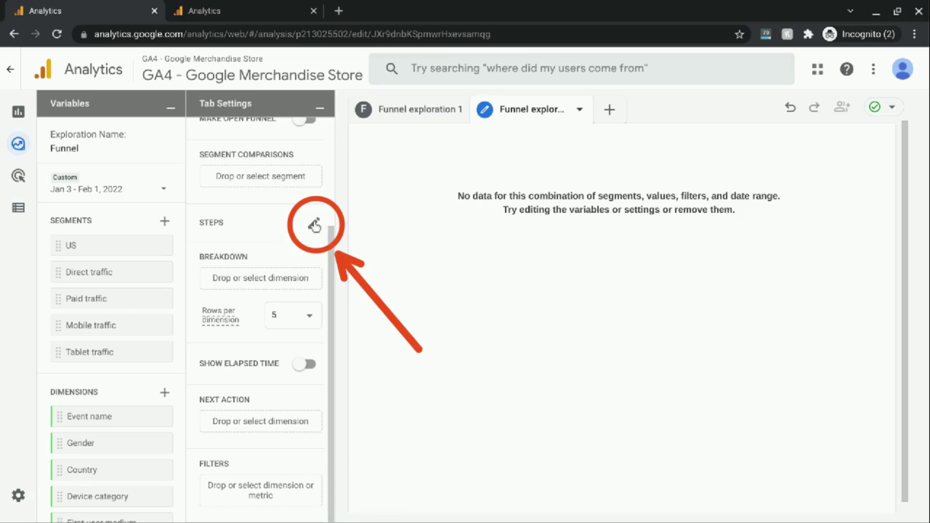
{"action": "left_click", "coordinate": [314, 225]}
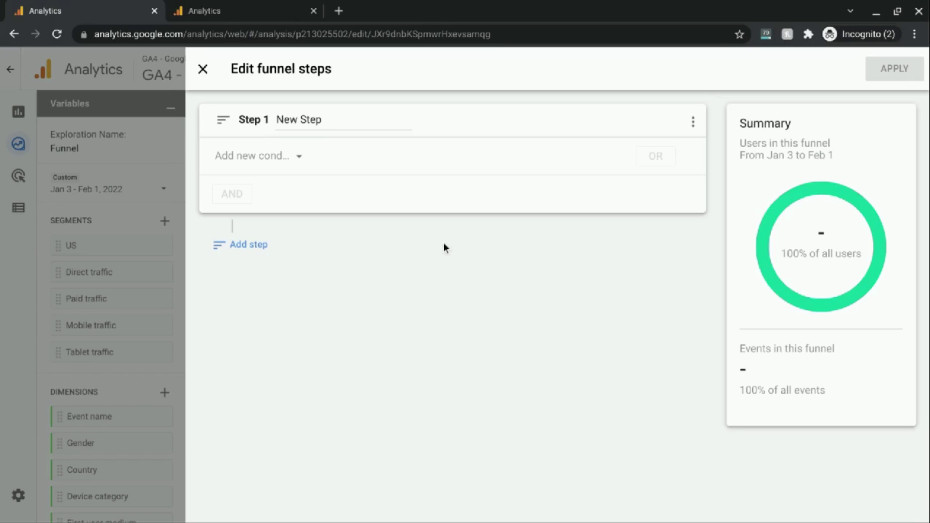
Step: Name Step 1 'View Item' and set its condition to the view_item event
{"action": "left_click", "coordinate": [338, 119]}
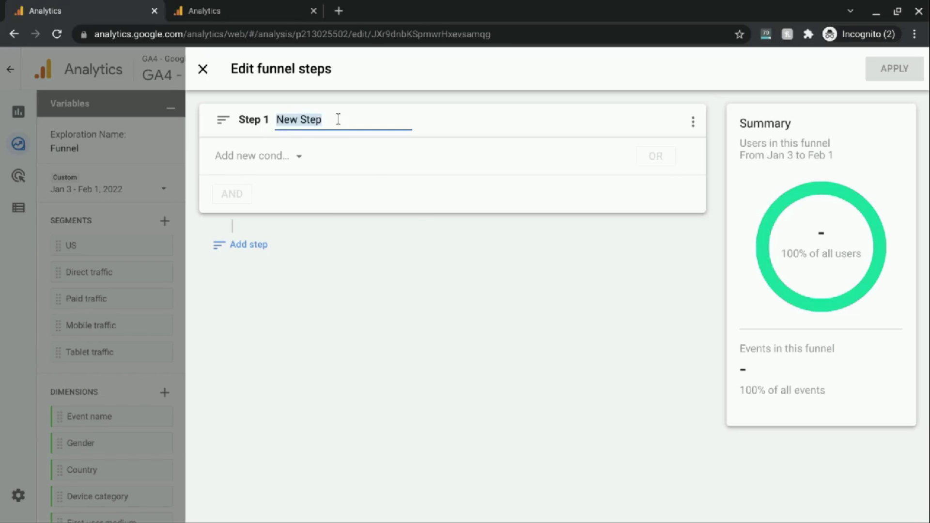
{"action": "type", "text": "V"}
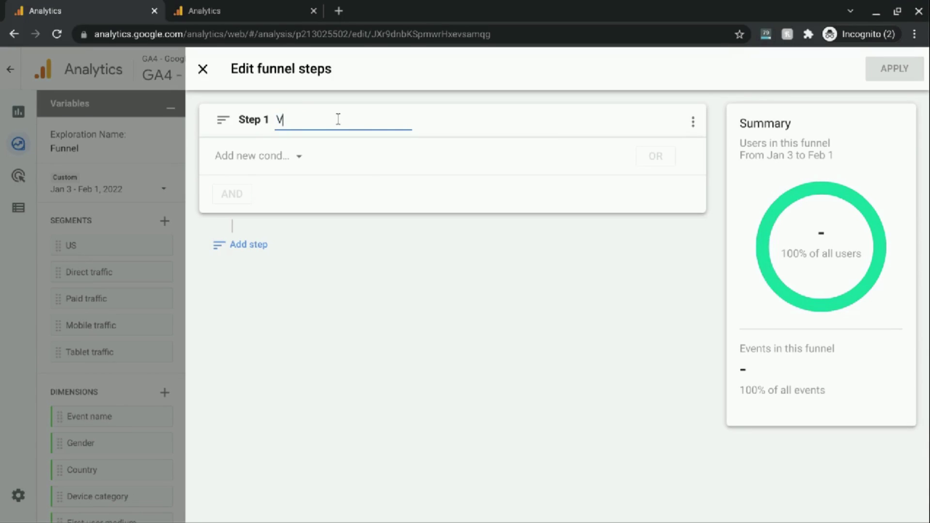
{"action": "type", "text": "iew Item"}
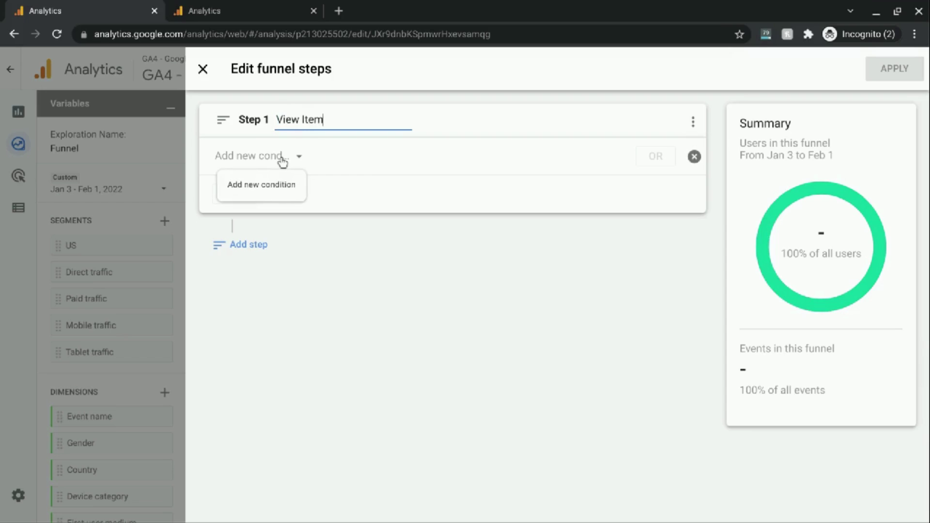
{"action": "left_click", "coordinate": [279, 160]}
{"action": "left_click", "coordinate": [279, 160]}
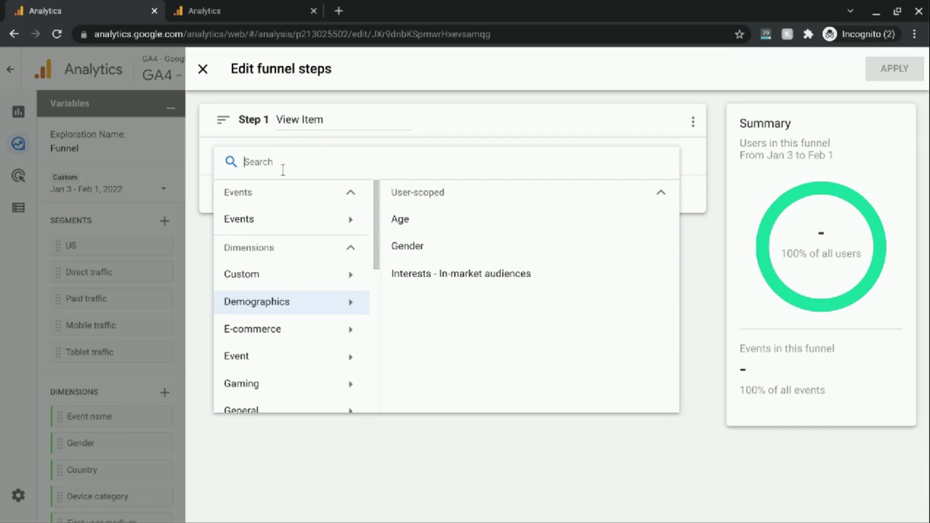
{"action": "type", "text": "view"}
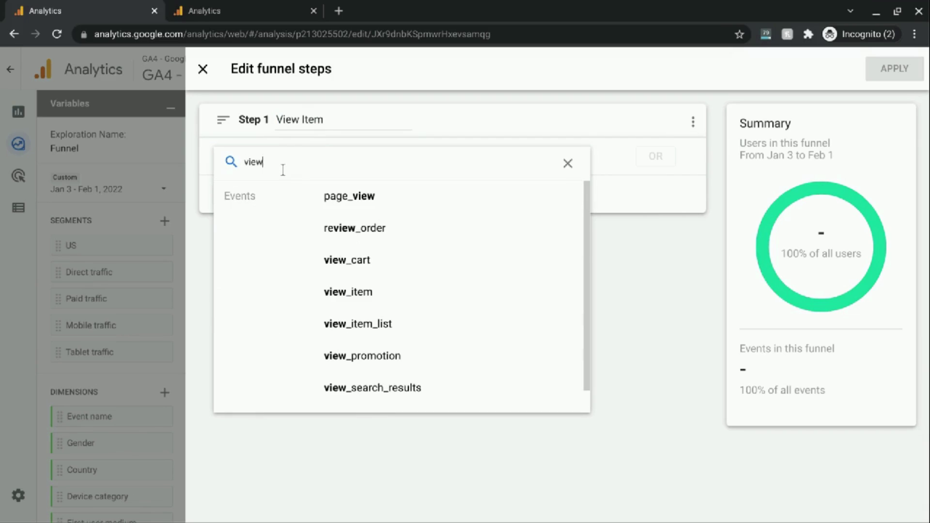
{"action": "left_click", "coordinate": [368, 294]}
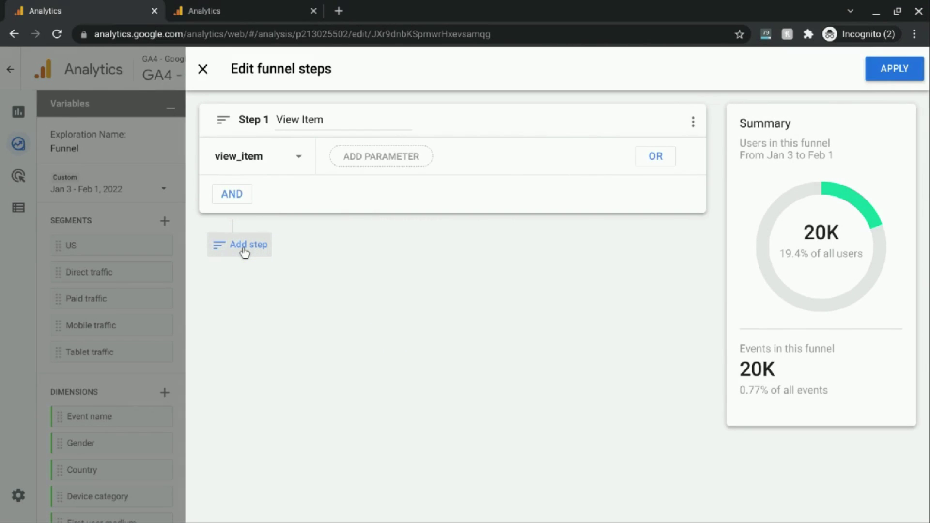
{"action": "left_click", "coordinate": [694, 124]}
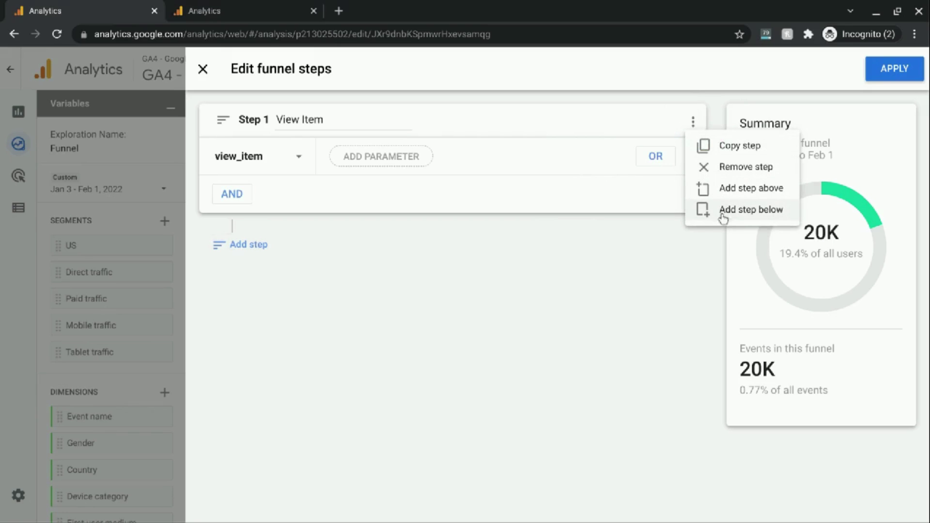
Step: Add Step 2 'Add to Cart' on the add_to_cart event, indirectly following View Item
{"action": "left_click", "coordinate": [251, 244]}
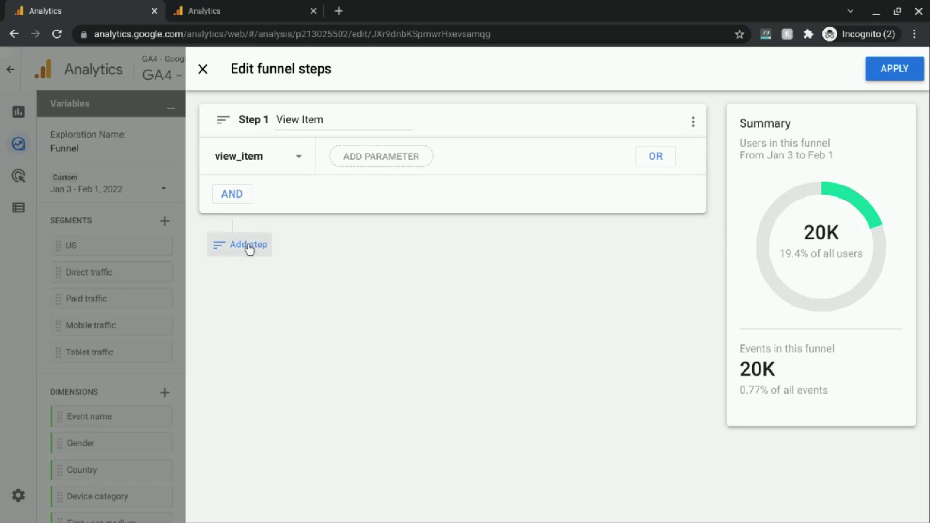
{"action": "left_click", "coordinate": [248, 245]}
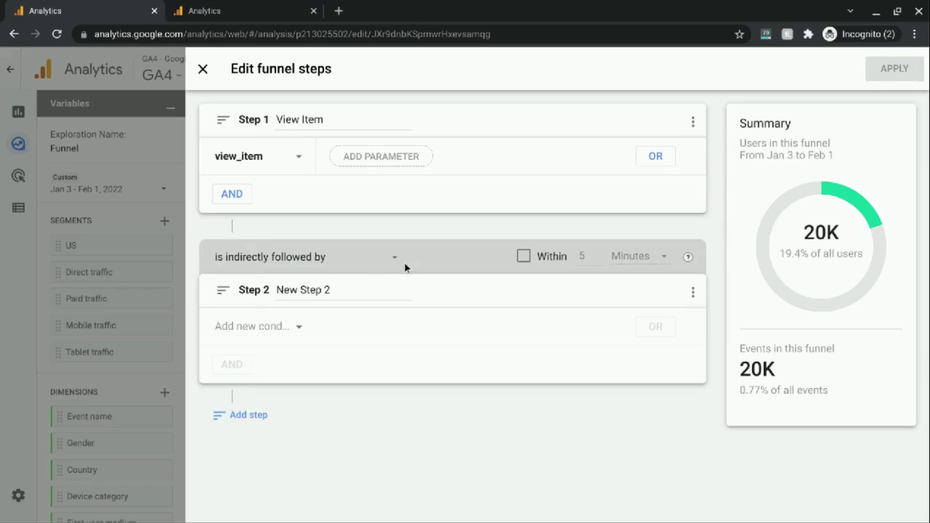
{"action": "left_click", "coordinate": [370, 260]}
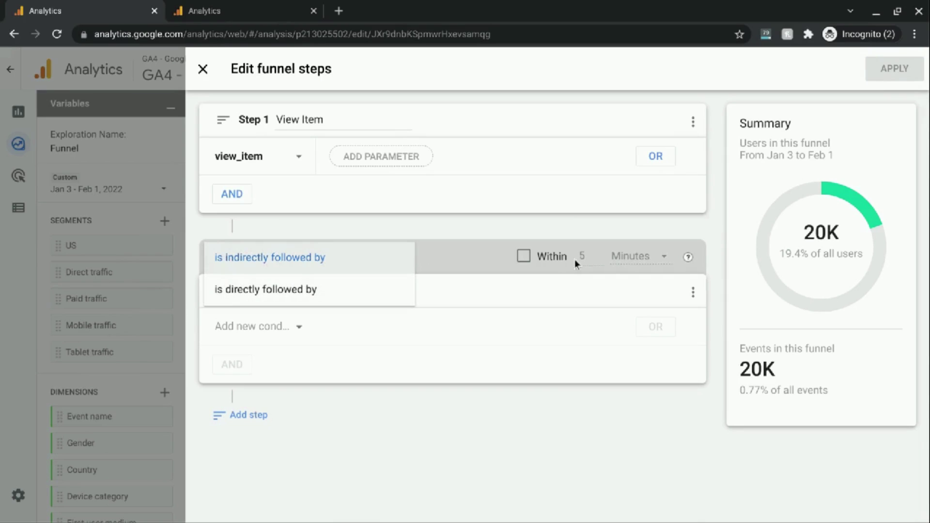
{"action": "left_click", "coordinate": [472, 254]}
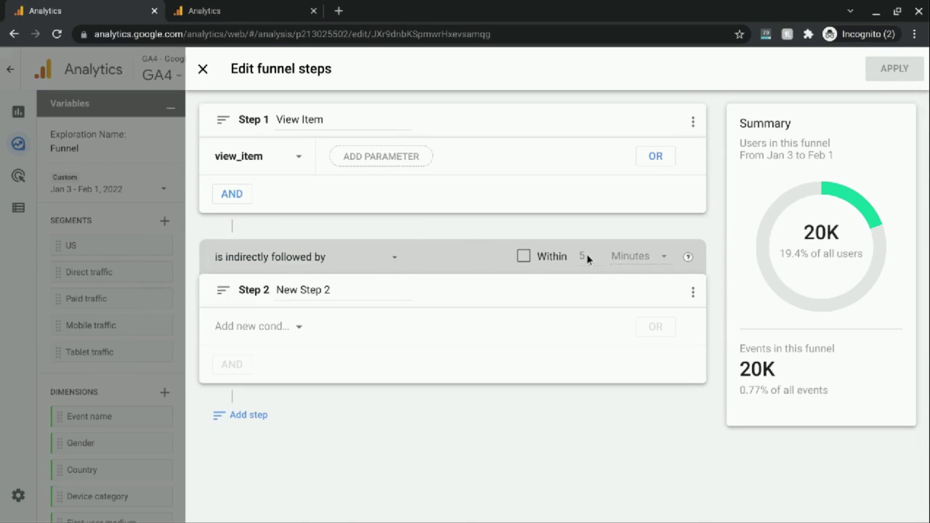
{"action": "mouse_move", "coordinate": [690, 258]}
{"action": "triple_click", "coordinate": [306, 291]}
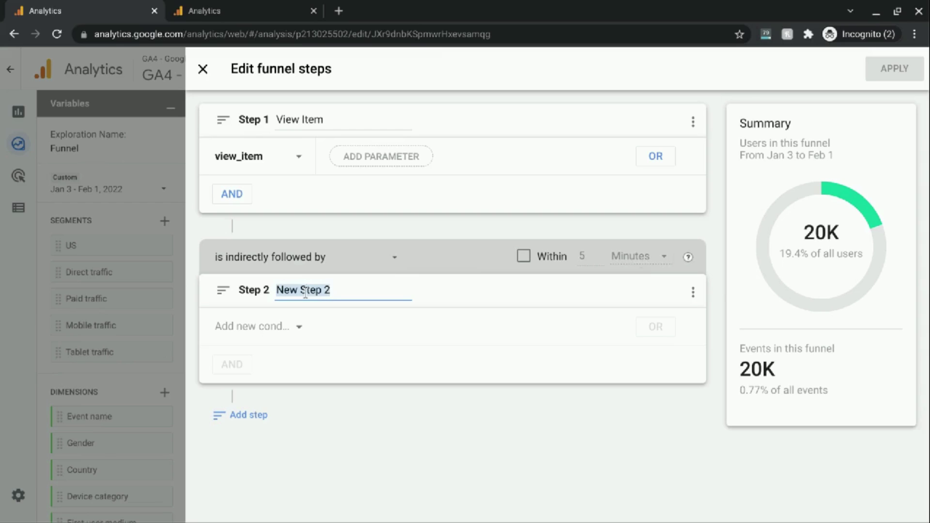
{"action": "type", "text": "A"}
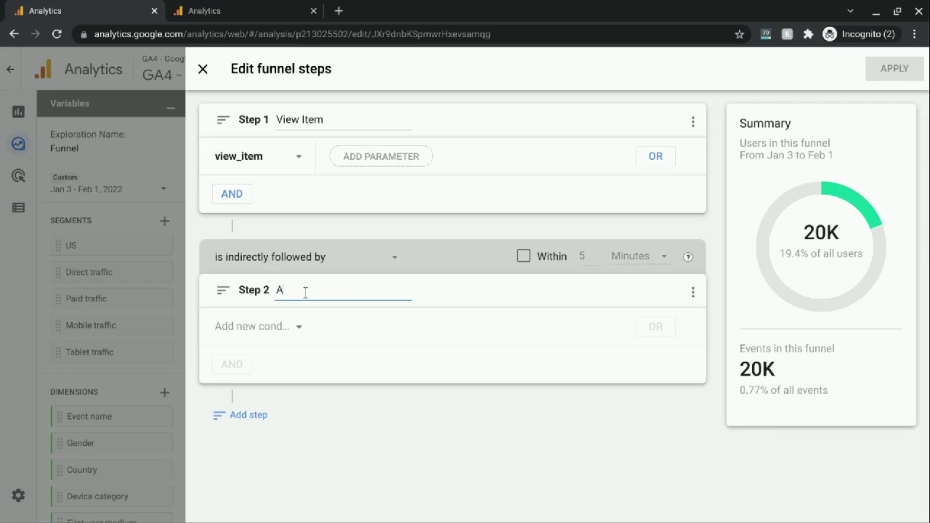
{"action": "type", "text": "dd to Cart"}
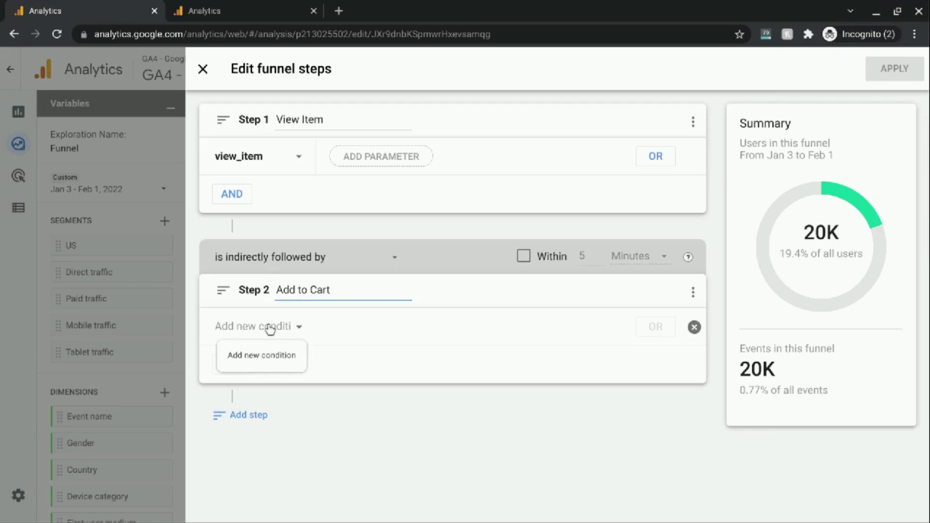
{"action": "left_click", "coordinate": [270, 328]}
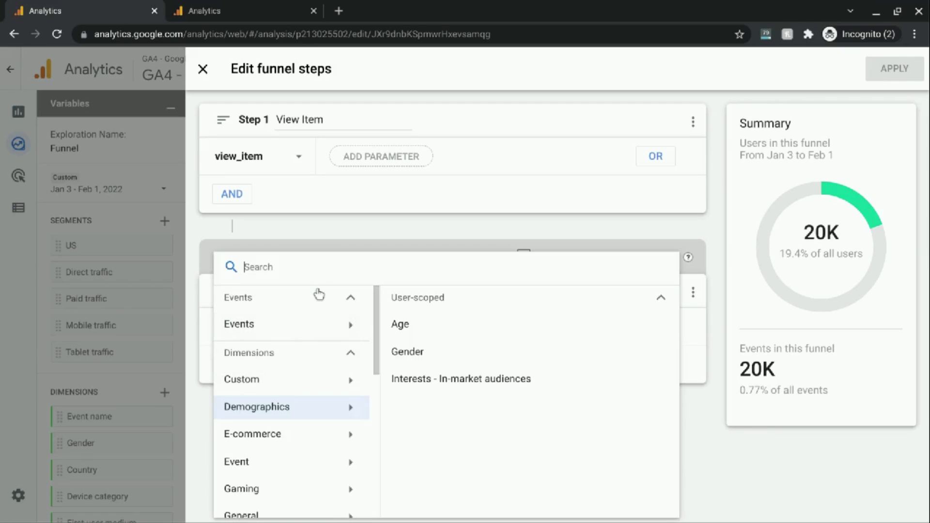
{"action": "type", "text": "add"}
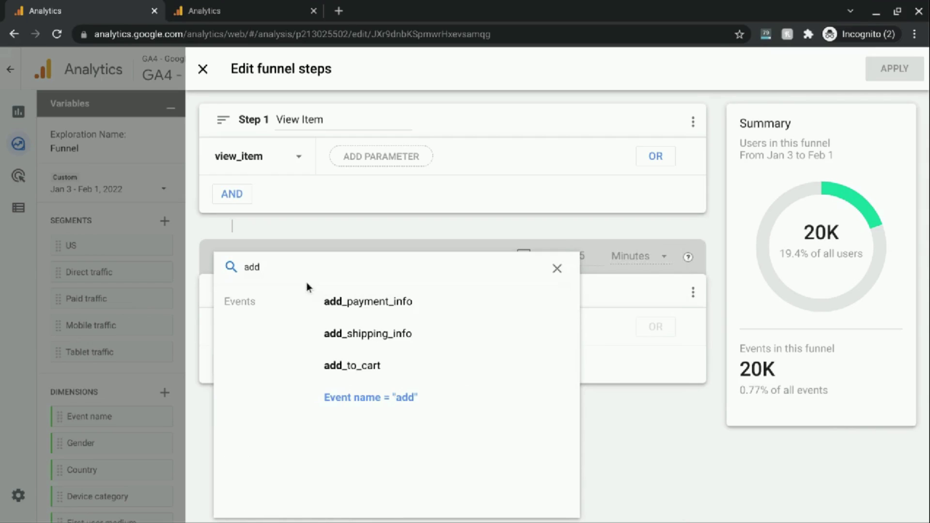
{"action": "left_click", "coordinate": [359, 365]}
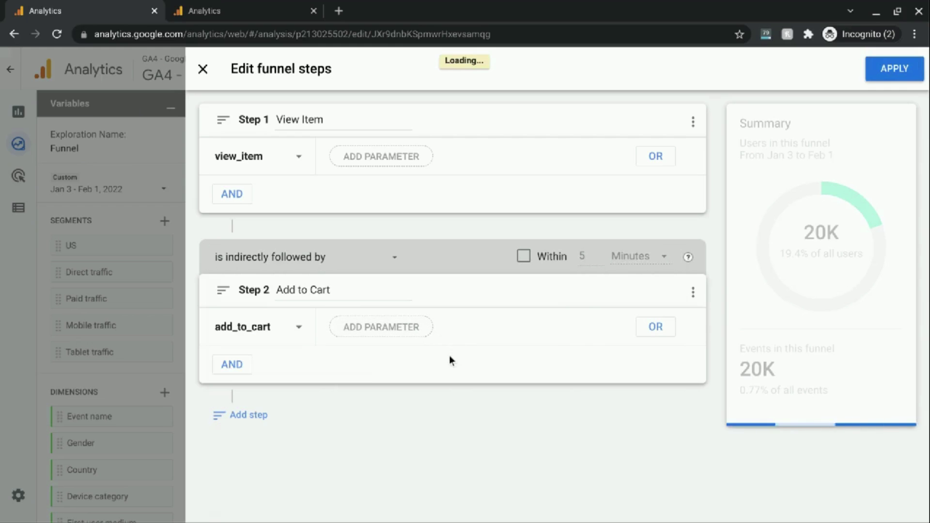
Step: Add Step 3 'Purchase' on the purchase event, narrowing the funnel to 1.1K users
{"action": "left_click", "coordinate": [257, 418]}
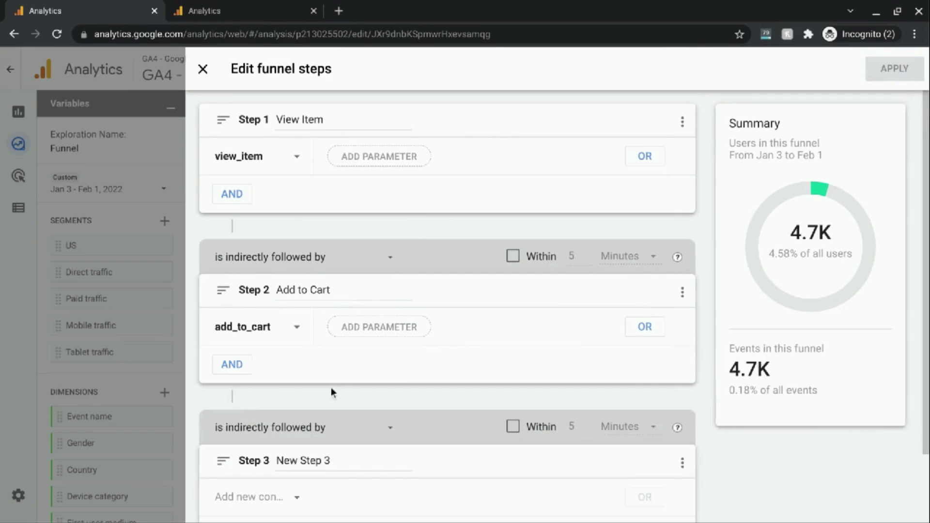
{"action": "scroll", "coordinate": [331, 387], "scroll_direction": "down", "scroll_amount": 2}
{"action": "left_click", "coordinate": [317, 384]}
{"action": "type", "text": "Purchase"}
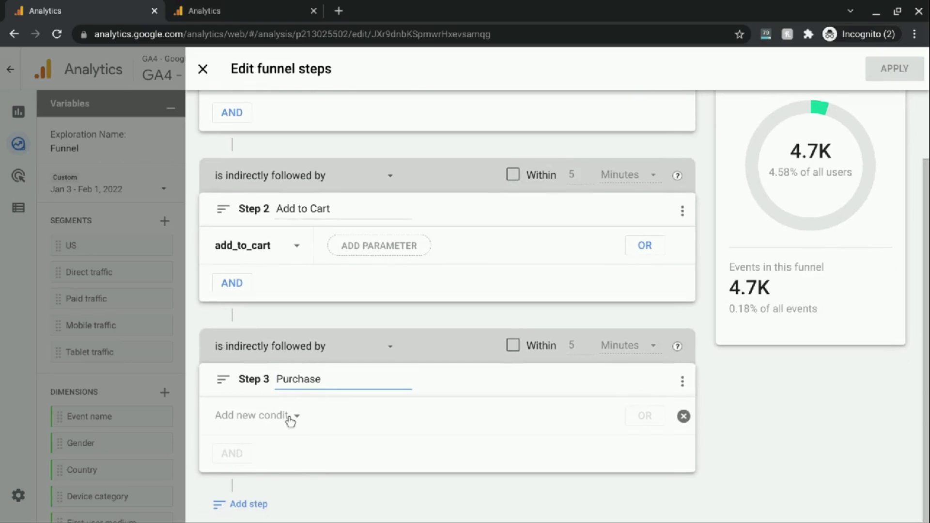
{"action": "left_click", "coordinate": [290, 418]}
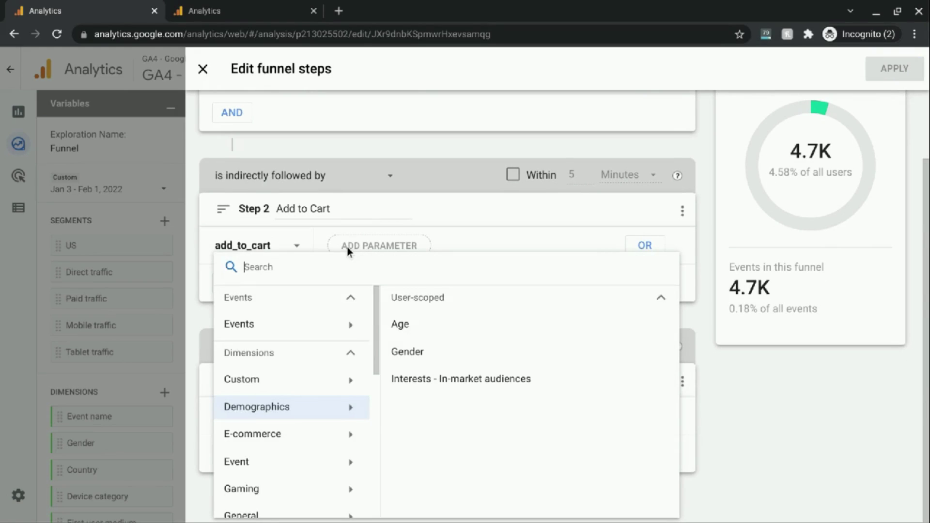
{"action": "type", "text": "purch"}
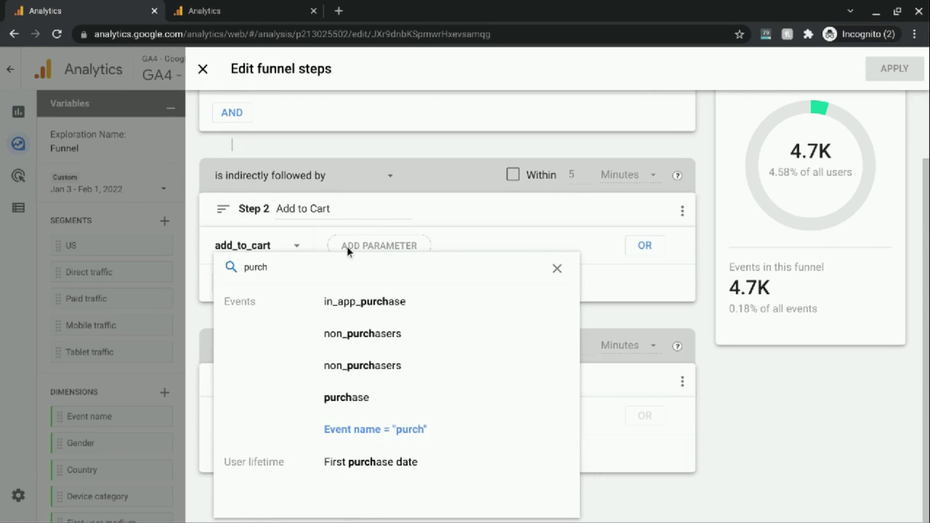
{"action": "left_click", "coordinate": [357, 401]}
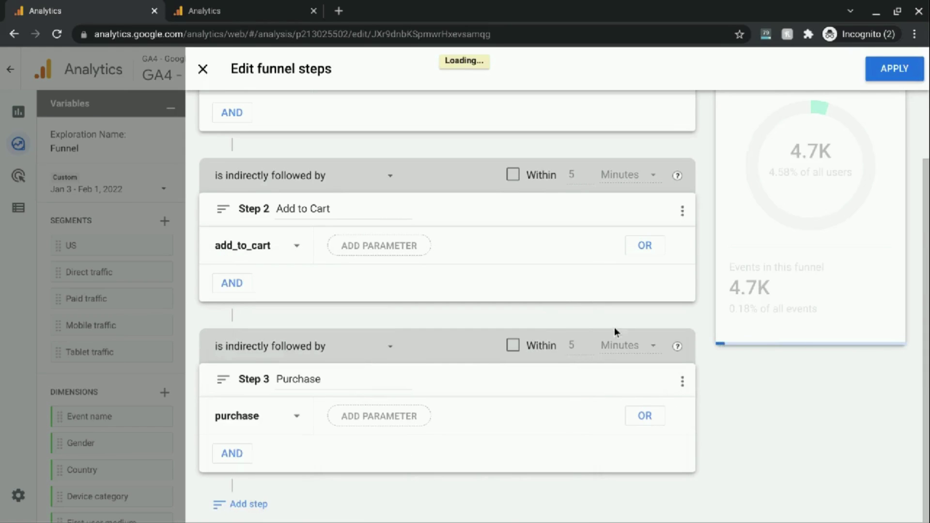
{"action": "scroll", "coordinate": [773, 292], "scroll_direction": "up", "scroll_amount": 2}
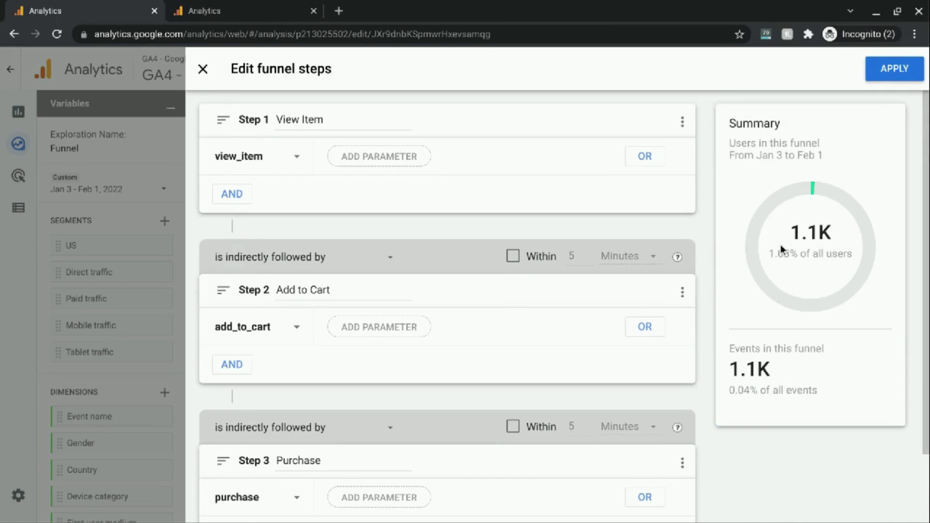
{"action": "scroll", "coordinate": [644, 337], "scroll_direction": "down", "scroll_amount": 2}
{"action": "scroll", "coordinate": [341, 416], "scroll_direction": "down", "scroll_amount": 1}
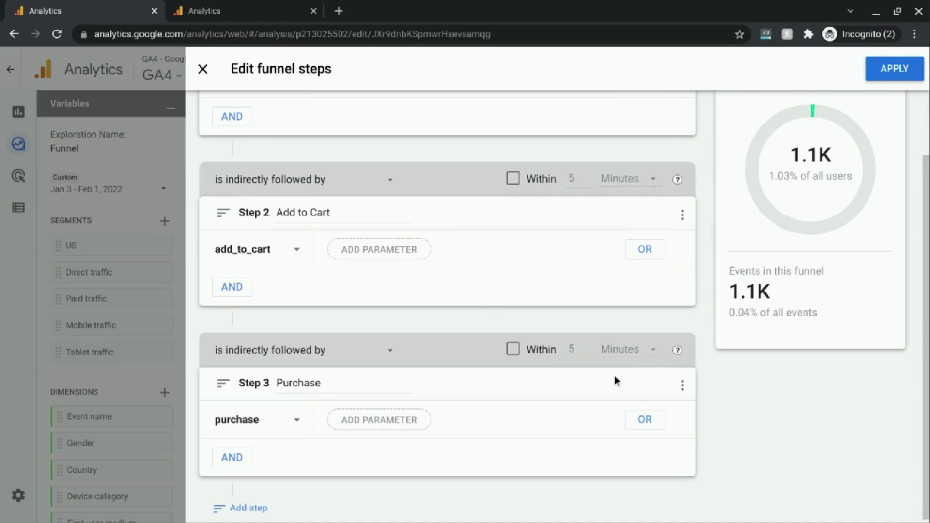
{"action": "scroll", "coordinate": [615, 376], "scroll_direction": "up", "scroll_amount": 2}
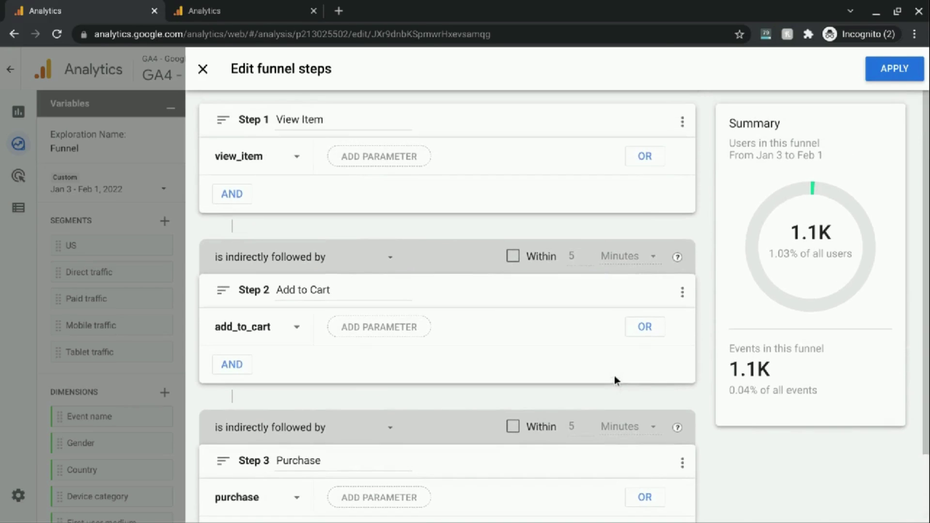
Step: Apply the steps: 19,812 view items, 4,674 add to cart, 1,055 purchase (5.33%)
{"action": "left_click", "coordinate": [892, 78]}
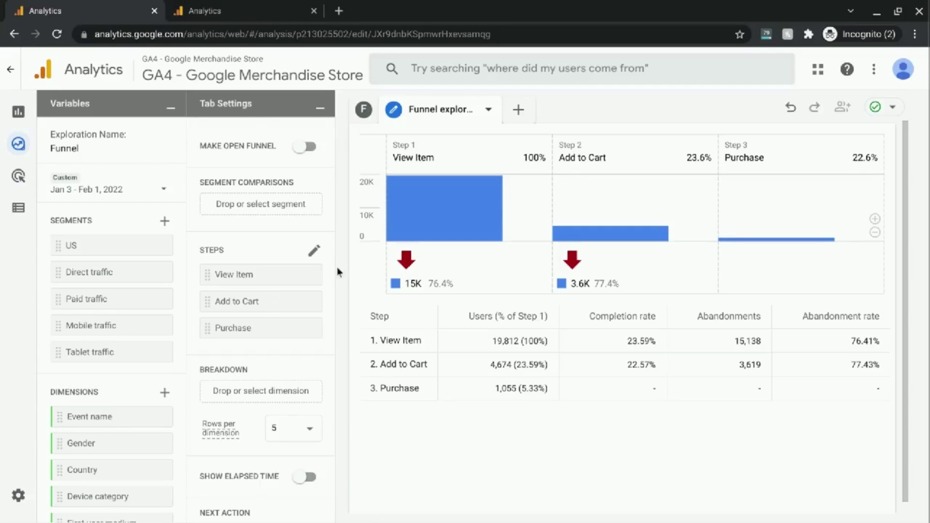
Step: Switch to the browser tab with the Digital Sandbox Downloads funnel (11 sessions, 1 Guide Download)
{"action": "left_click", "coordinate": [234, 12]}
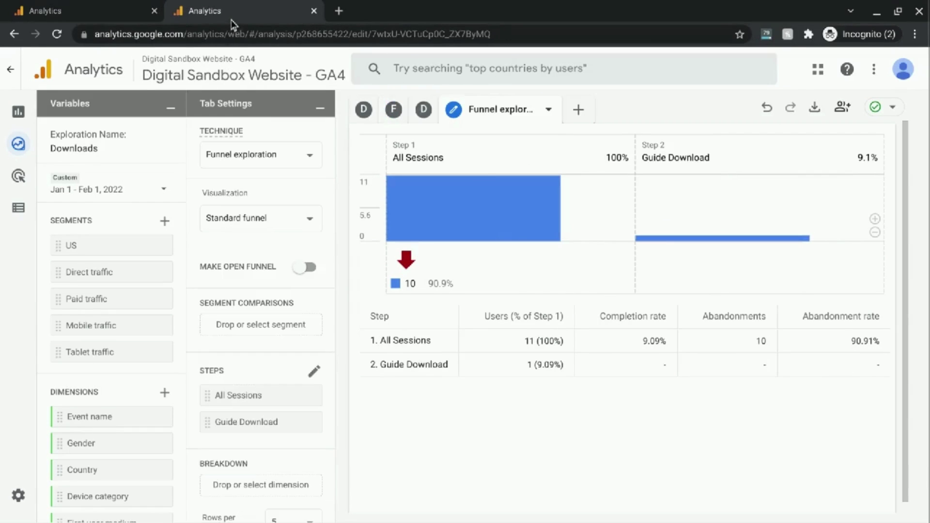
{"action": "mouse_move", "coordinate": [264, 106]}
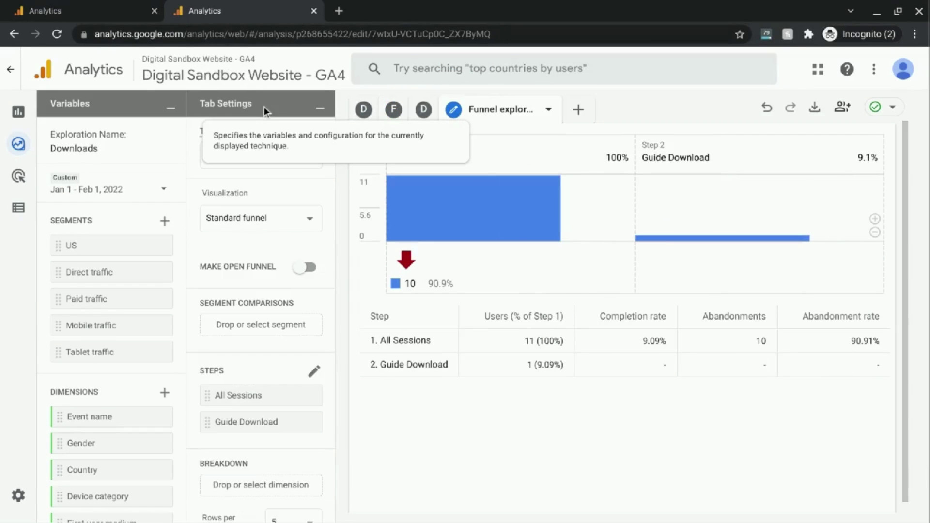